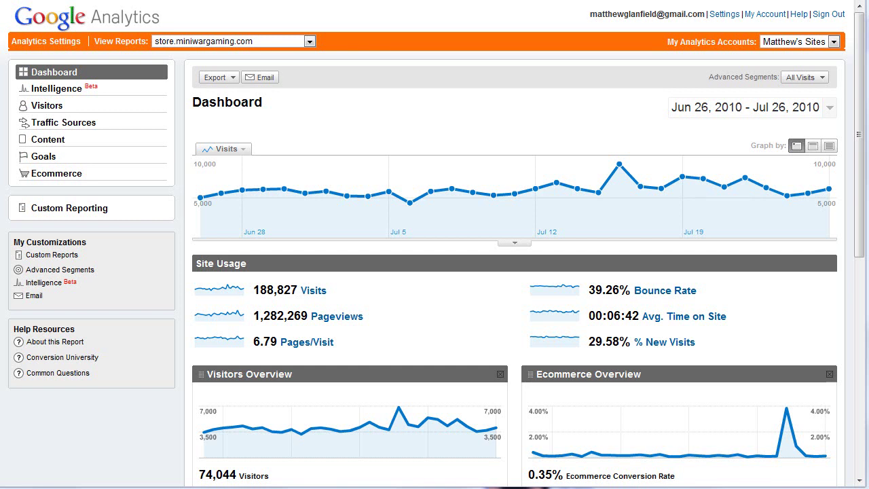
Open the Ecommerce report from the left sidebar for store.miniwargaming.com.
click(68, 176)
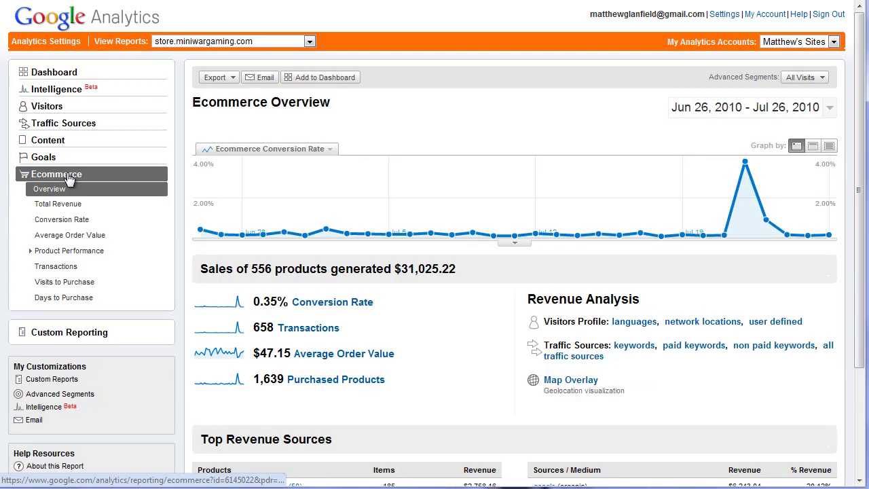
Apply the New Visitors and Returning Visitors default segments alongside All Visits.
drag(254, 302, 291, 303)
click(300, 308)
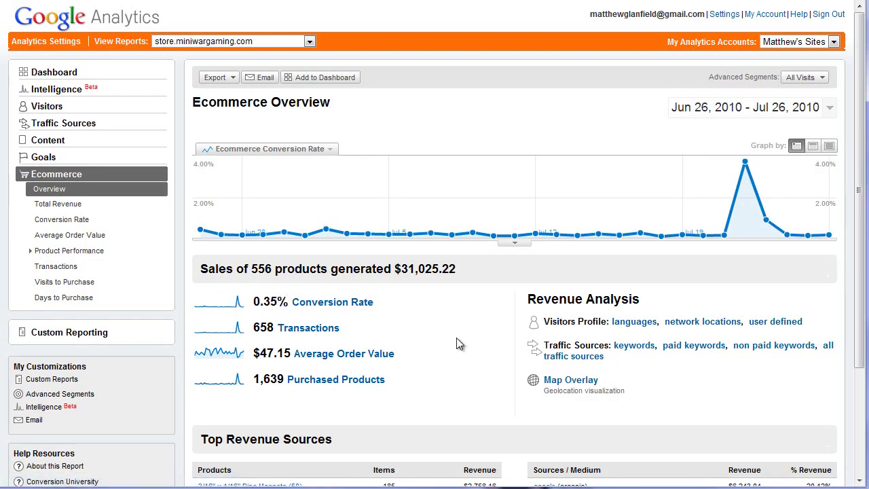
click(818, 81)
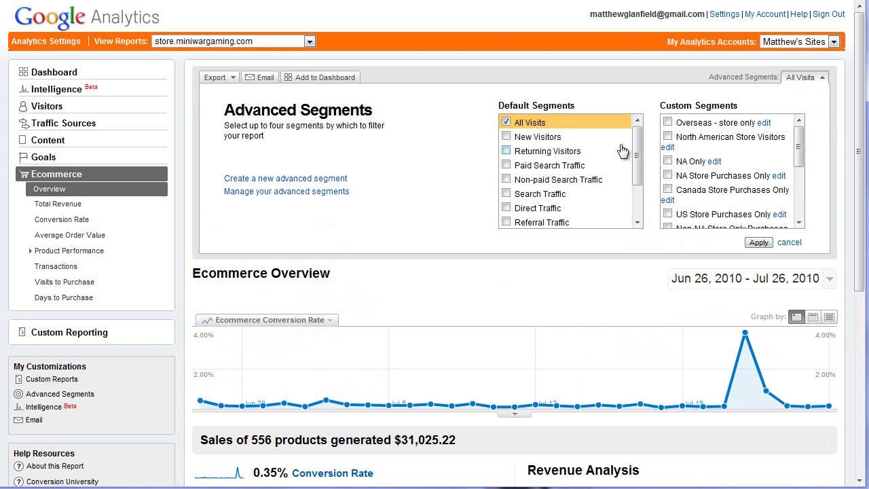
drag(636, 144, 620, 165)
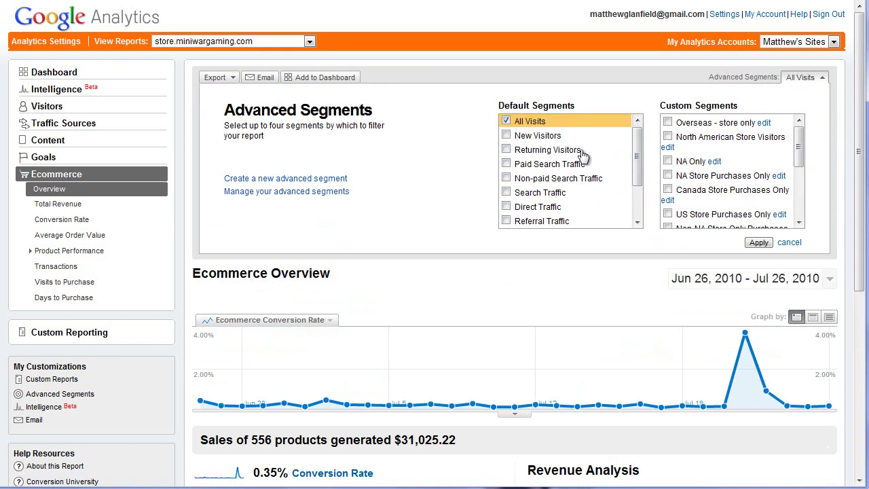
mouse_move(636, 158)
mouse_down()
mouse_move(638, 177)
mouse_move(638, 146)
mouse_up()
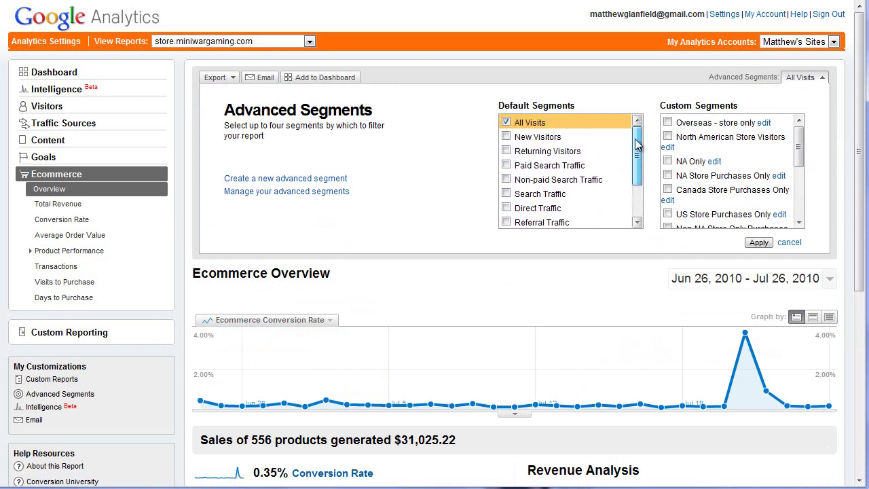
click(506, 136)
click(505, 151)
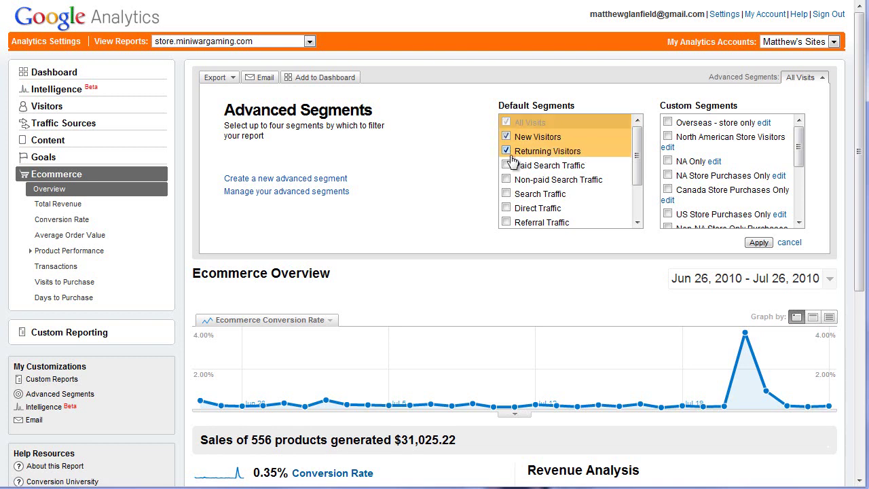
click(760, 243)
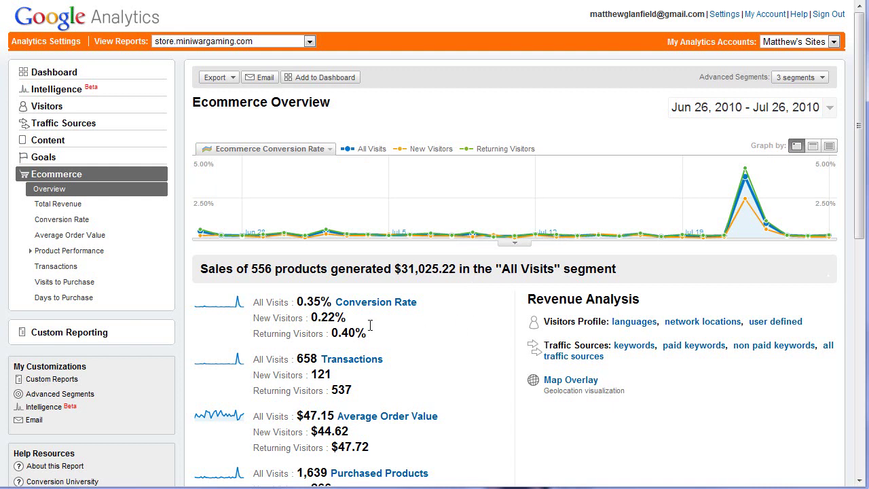
Highlight the New vs Returning conversion rates (0.22%, 0.40%) and transactions (121, 537).
drag(311, 317, 379, 334)
click(345, 317)
click(374, 336)
drag(329, 390, 366, 392)
click(367, 393)
drag(314, 374, 343, 378)
click(344, 378)
drag(311, 374, 336, 378)
click(334, 378)
drag(311, 375, 333, 375)
click(332, 374)
Untick Returning Visitors and New Visitors in the segment chooser, leaving only All Visits.
click(820, 80)
click(506, 151)
click(506, 136)
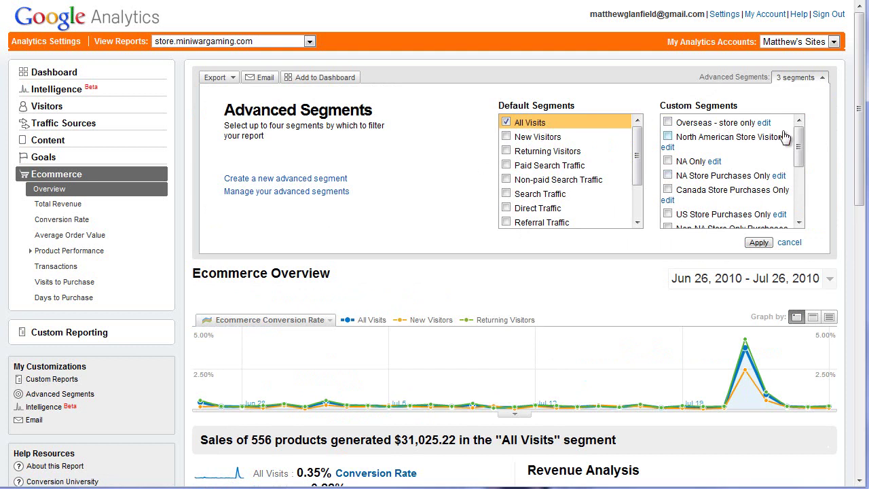
Try the NA Only custom segment, then deselect it again.
mouse_move(799, 144)
mouse_down()
mouse_move(801, 197)
mouse_move(801, 133)
mouse_up()
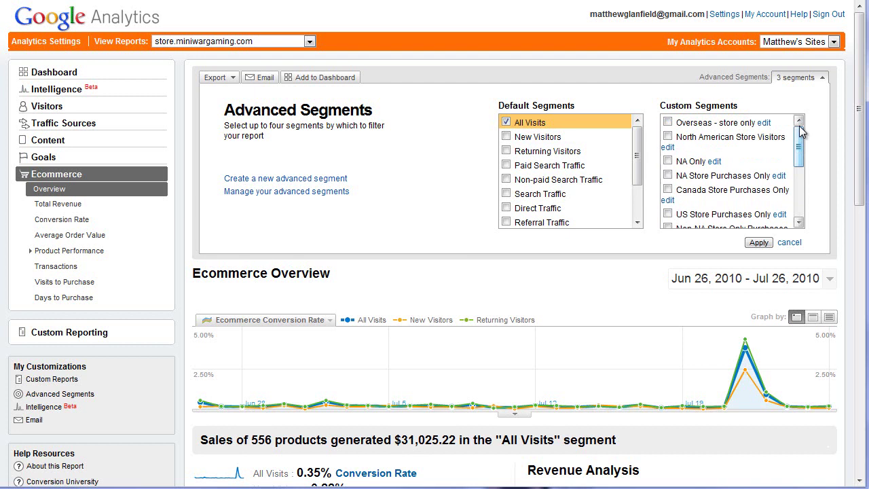
mouse_move(801, 132)
mouse_down()
mouse_move(800, 207)
mouse_move(800, 140)
mouse_up()
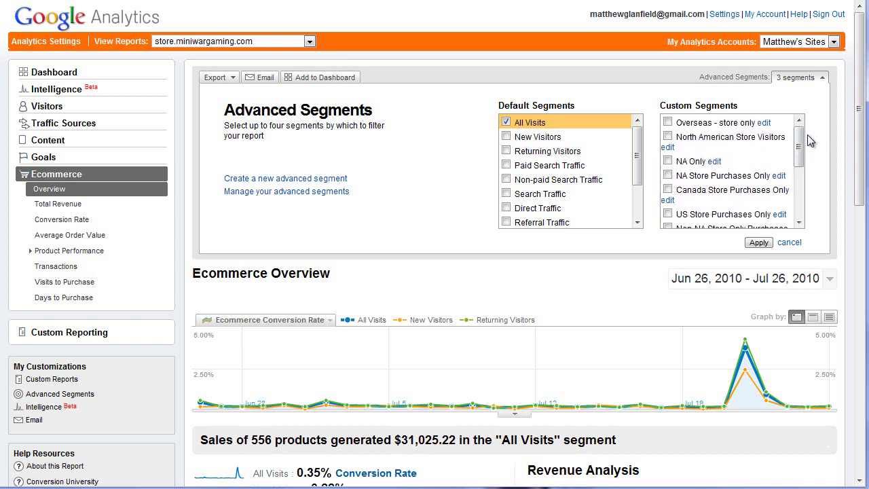
click(668, 161)
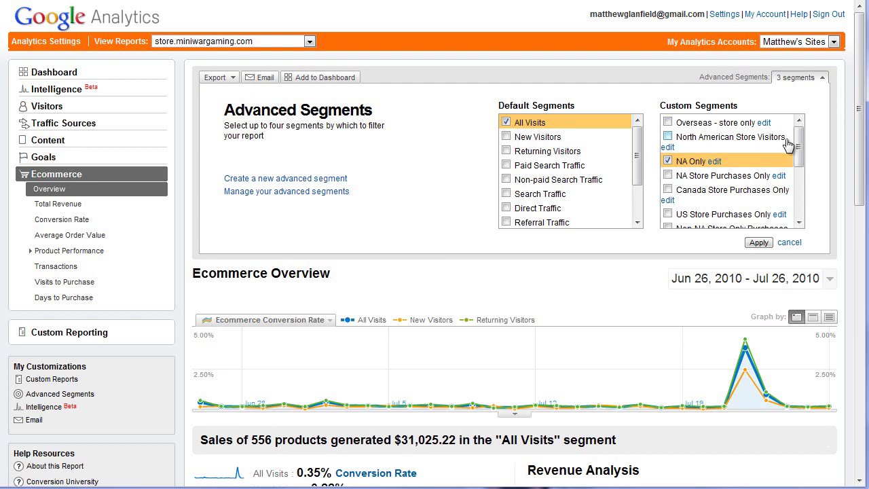
mouse_move(798, 143)
mouse_down()
mouse_move(799, 197)
mouse_move(799, 135)
mouse_up()
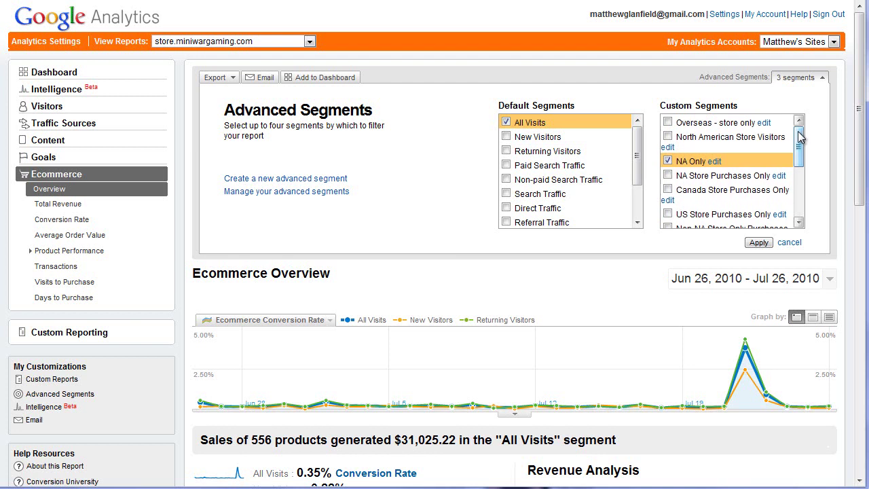
click(668, 161)
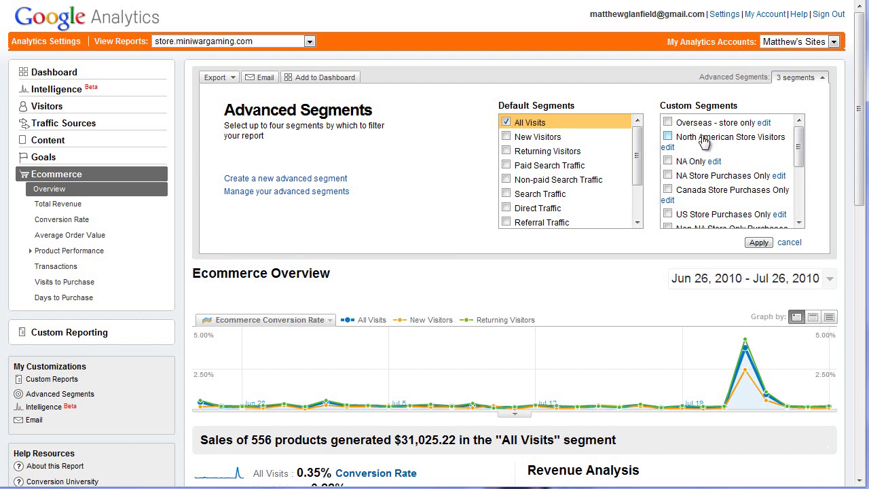
Apply the Canada Store Purchases Only custom segment alongside All Visits.
scroll(705, 140, down, 2)
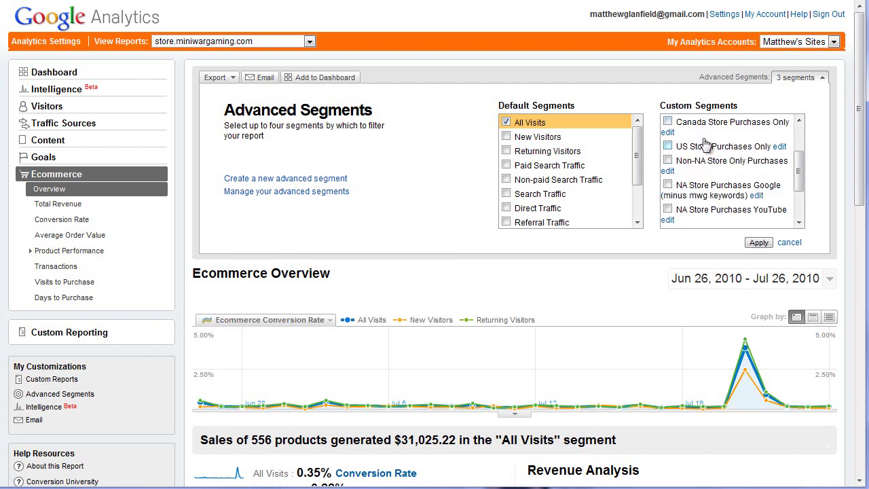
scroll(708, 145, up, 2)
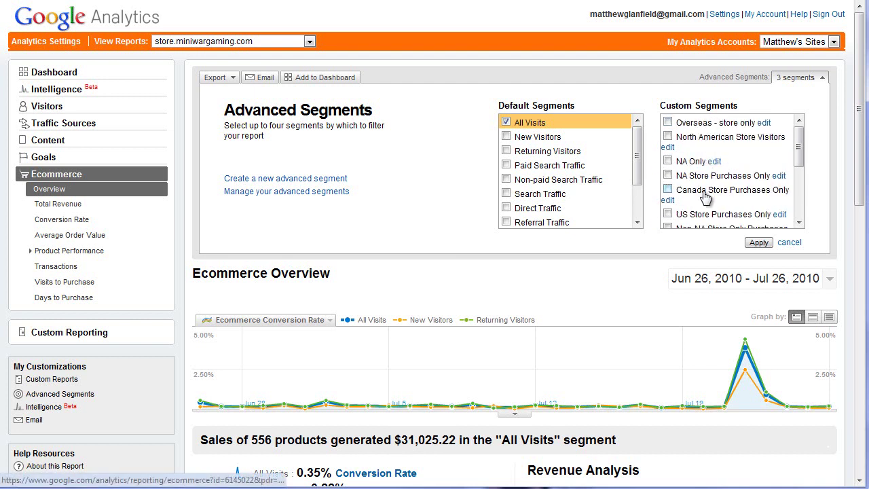
scroll(589, 251, down, 3)
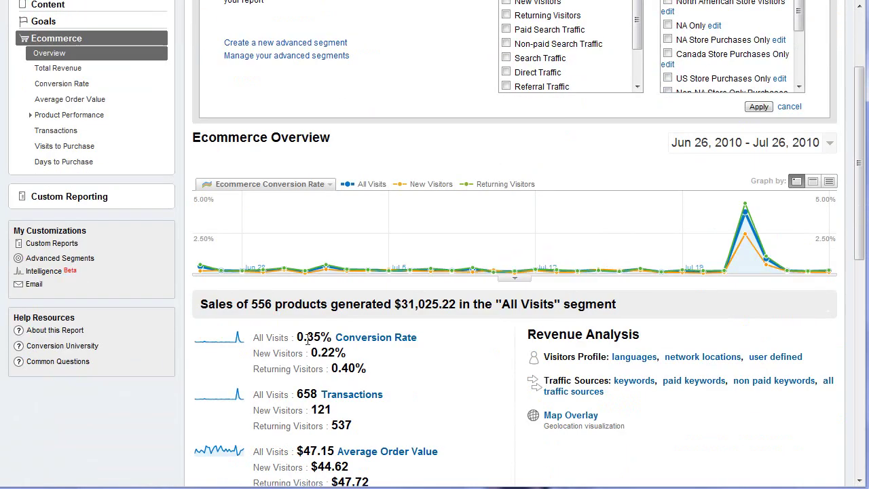
scroll(417, 321, up, 3)
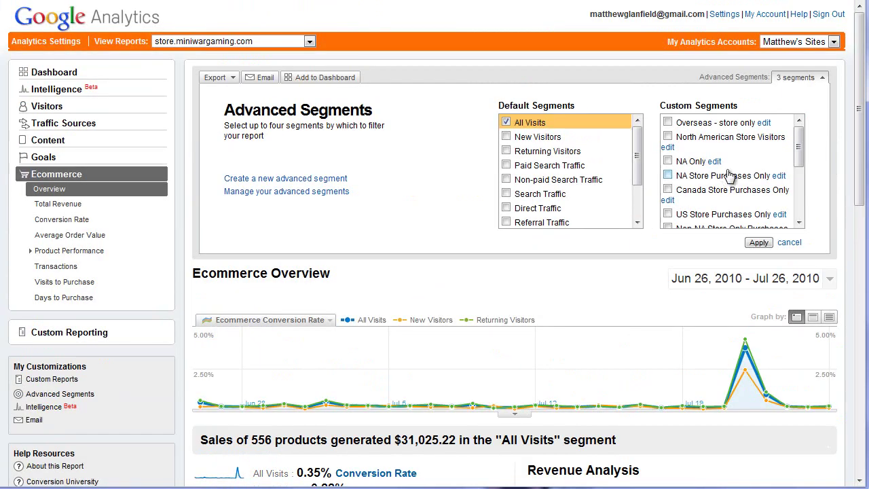
scroll(720, 170, down, 2)
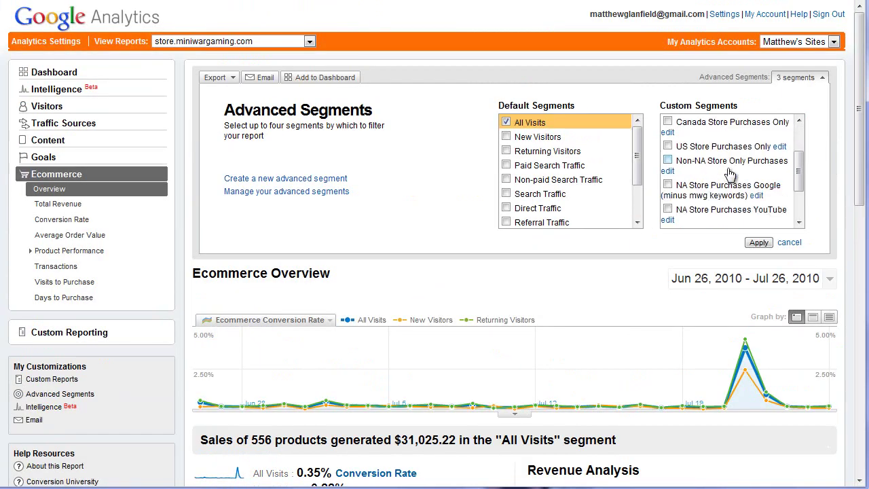
click(667, 121)
click(758, 242)
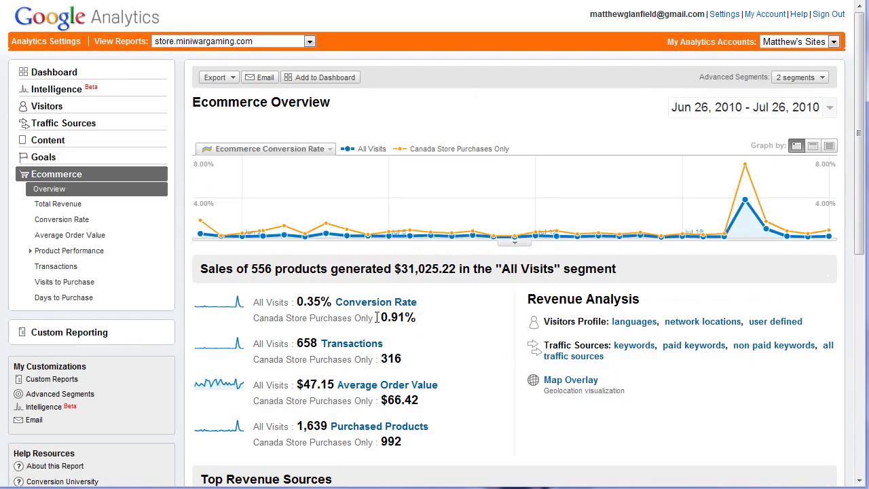
Note the 0.91% Canada conversion rate, then untick Canada Store Purchases Only.
drag(377, 318, 418, 318)
click(455, 320)
click(821, 79)
mouse_move(800, 142)
mouse_down()
mouse_move(797, 208)
mouse_move(799, 140)
mouse_up()
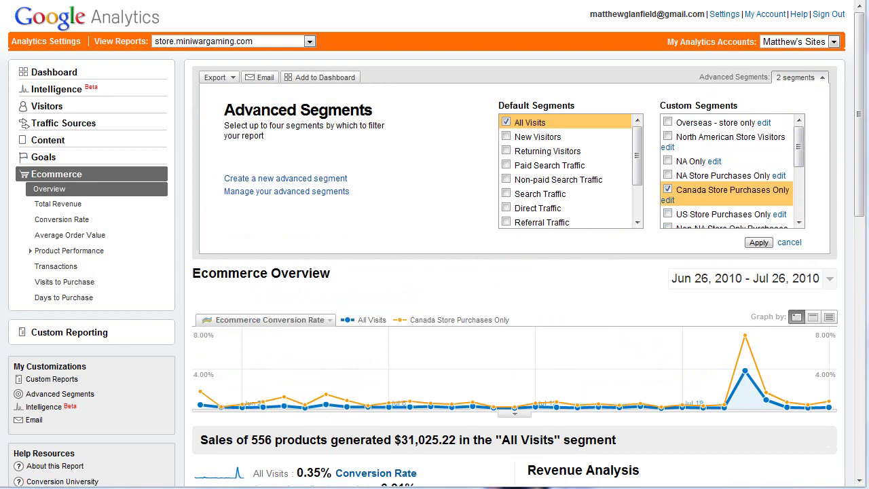
click(668, 190)
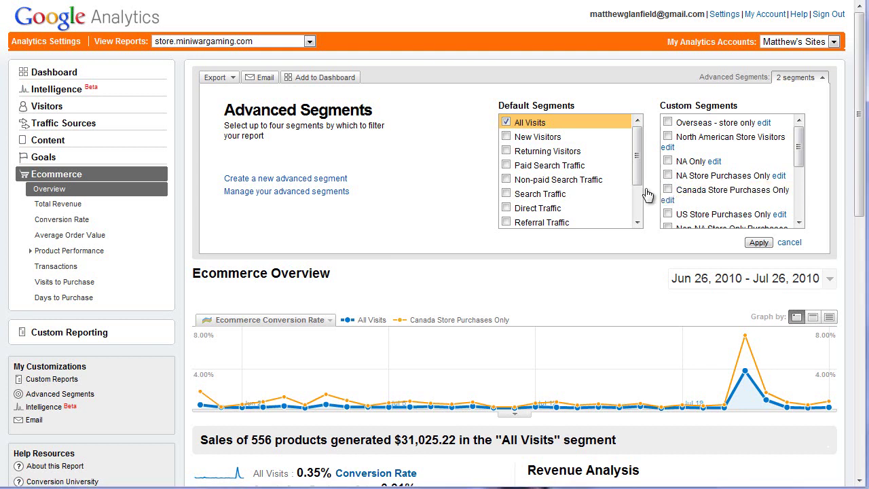
Choose 'Create a new advanced segment' in the Advanced Segments panel.
click(281, 179)
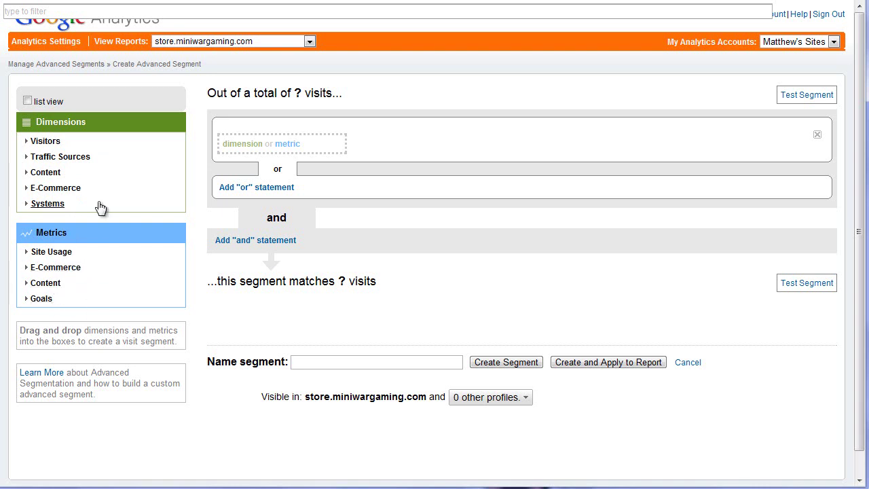
Set the first condition to Country/Territory matches exactly Canada and add a second 'and' statement.
click(44, 141)
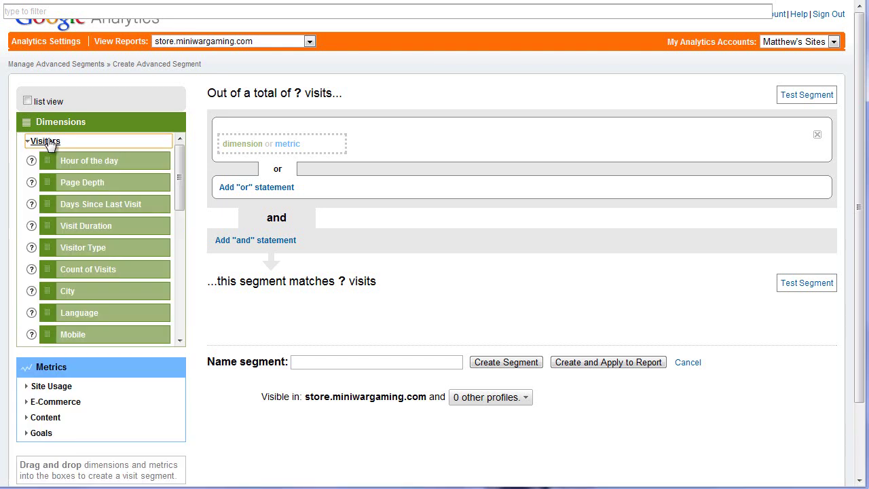
drag(178, 170, 184, 195)
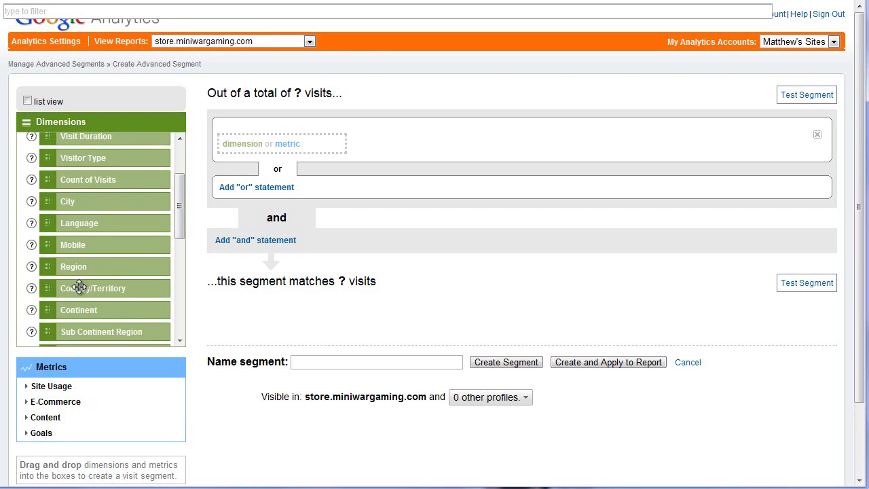
drag(77, 288, 262, 141)
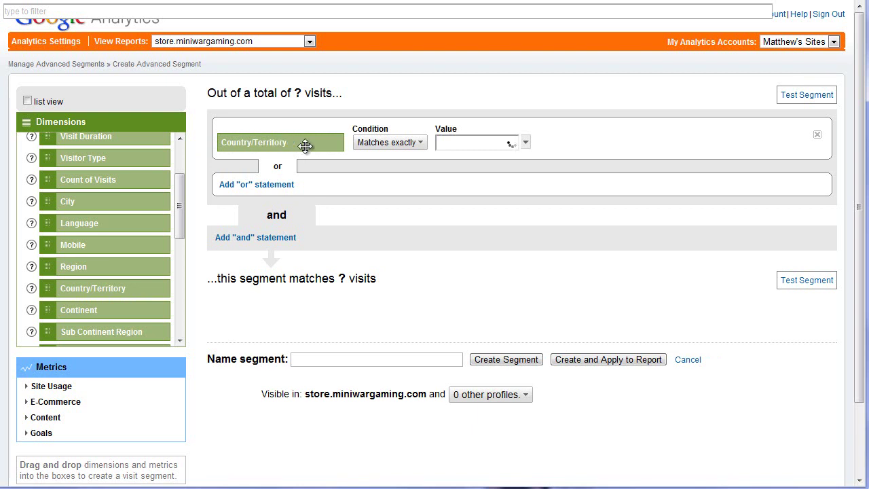
click(420, 144)
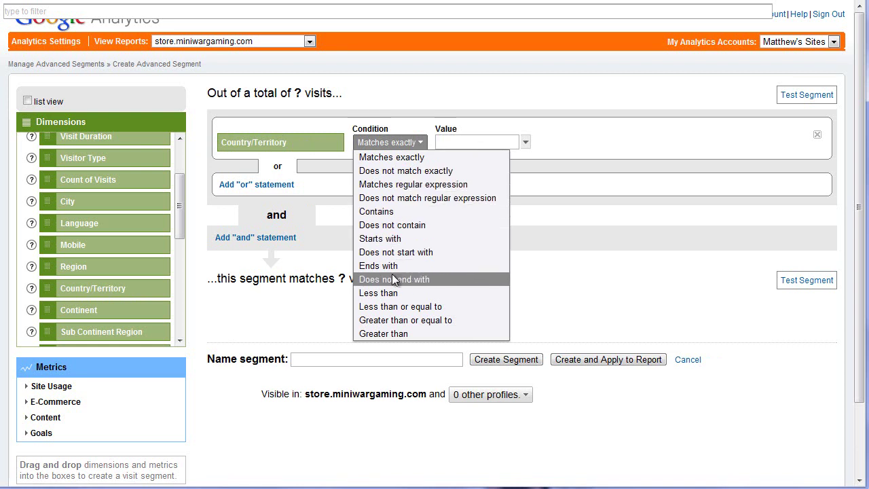
click(398, 159)
click(463, 144)
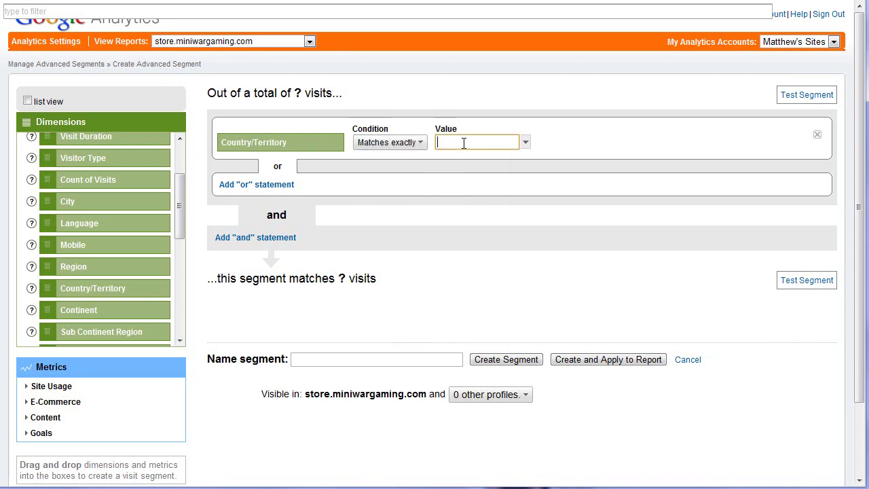
text(ca)
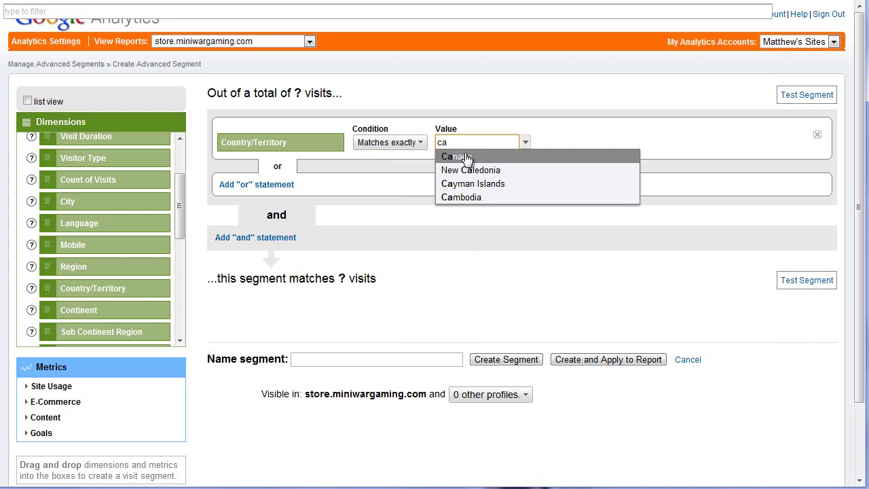
click(466, 157)
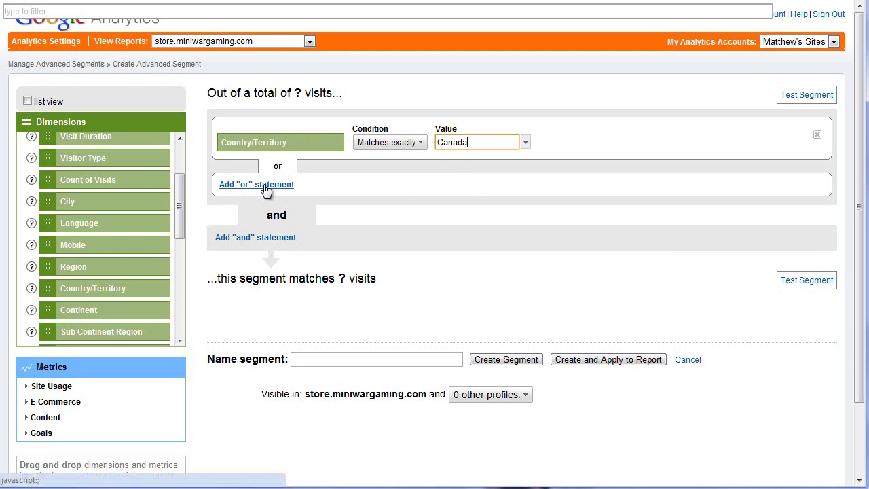
click(262, 239)
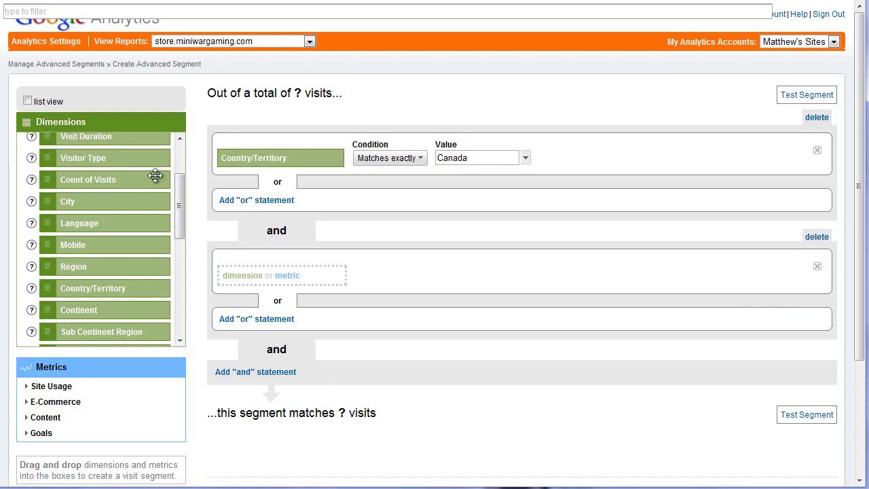
Use the Page dimension from the Content group for the second condition.
drag(177, 191, 183, 154)
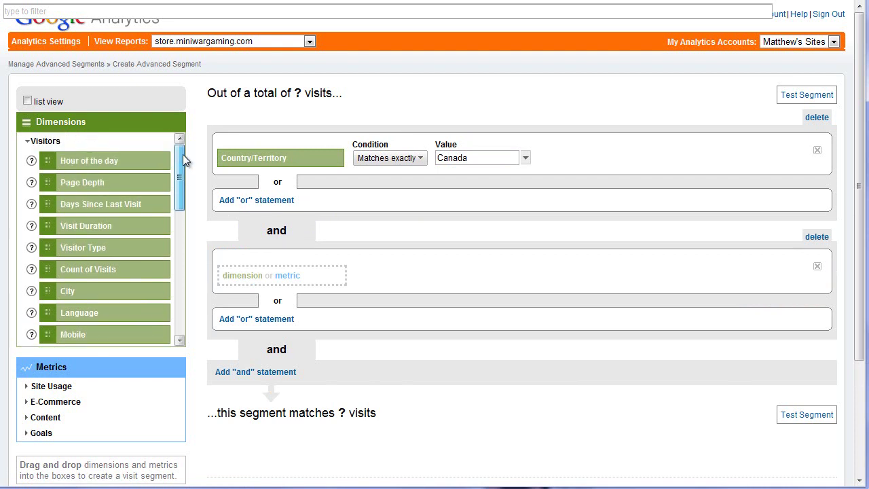
click(46, 141)
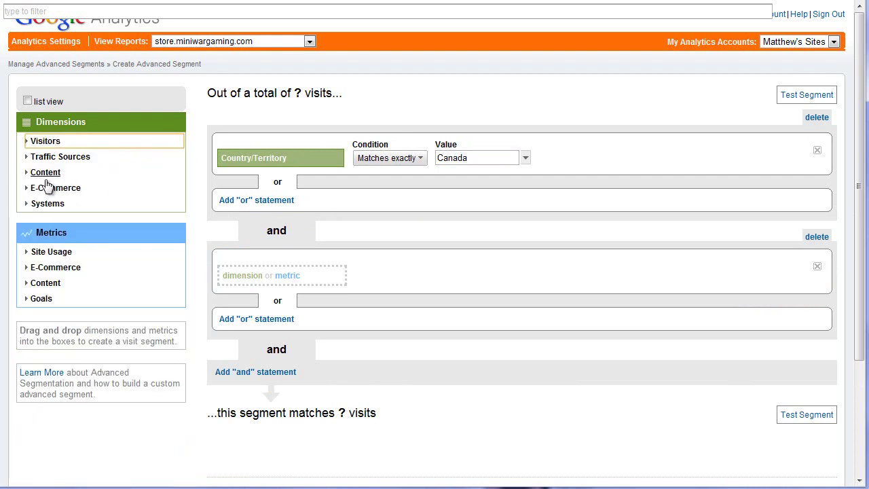
click(42, 174)
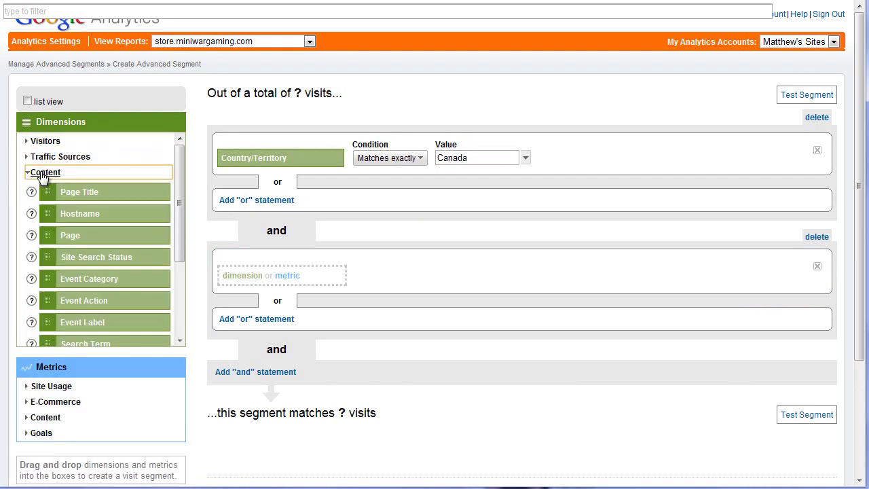
mouse_move(179, 193)
mouse_down()
mouse_move(179, 211)
mouse_move(178, 200)
mouse_up()
drag(70, 224, 251, 273)
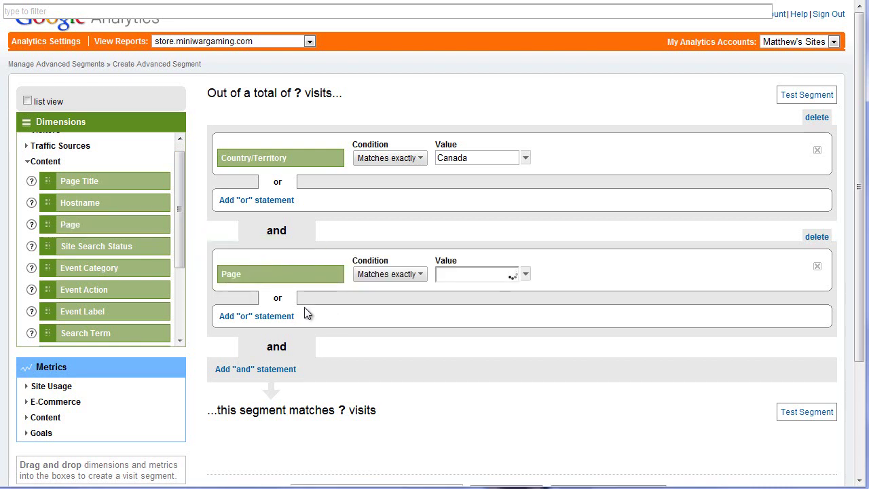
Set the Page condition to Contains '/store.miniwargaming.com'.
click(418, 275)
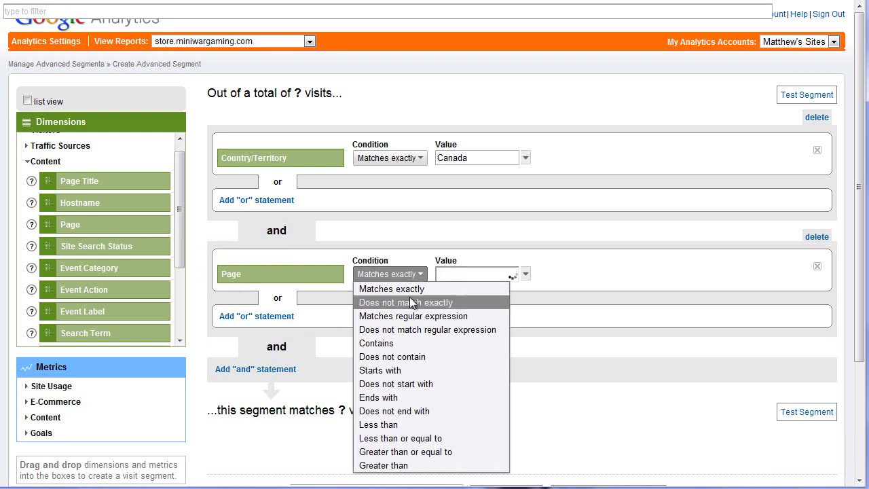
click(406, 346)
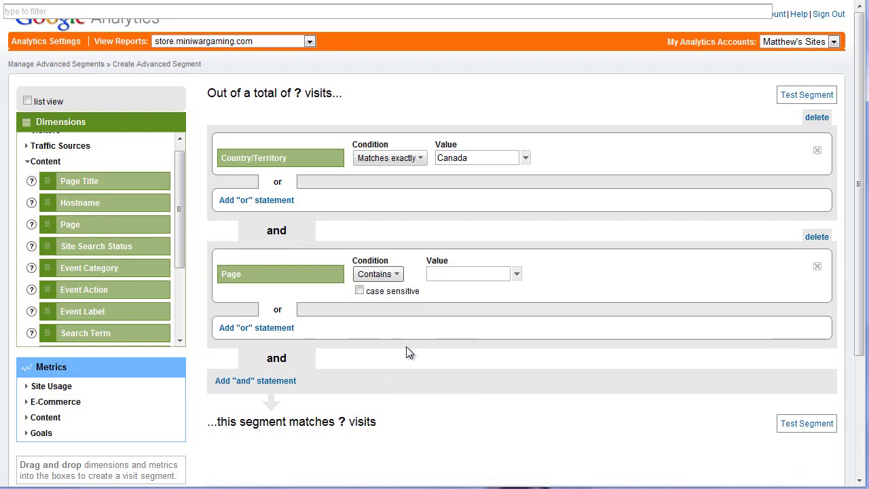
click(444, 275)
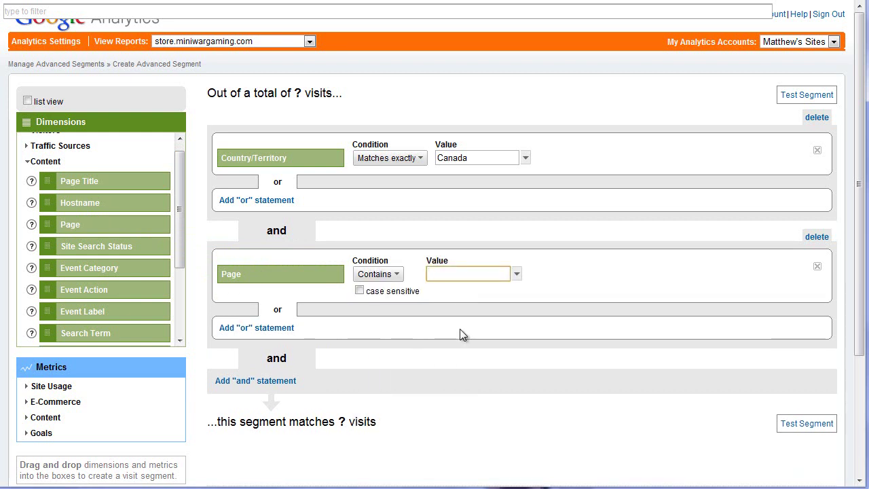
text(/store.miniwar)
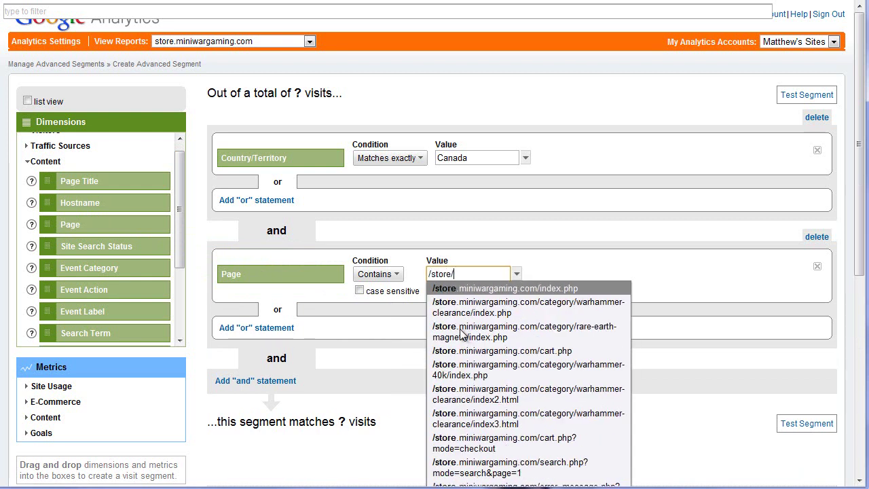
text(gaming.com)
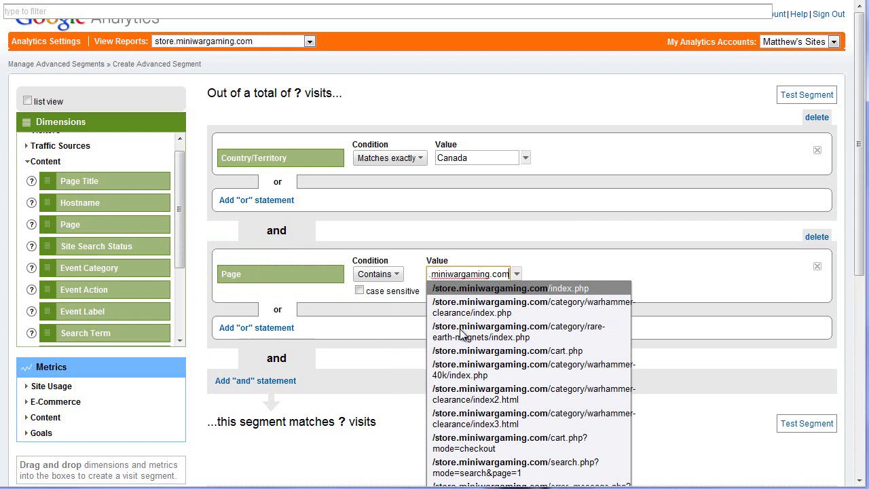
click(566, 268)
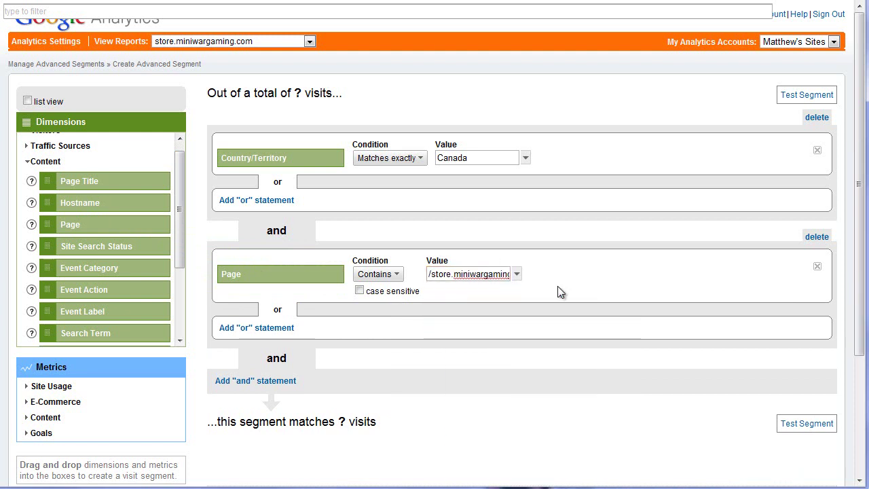
click(479, 275)
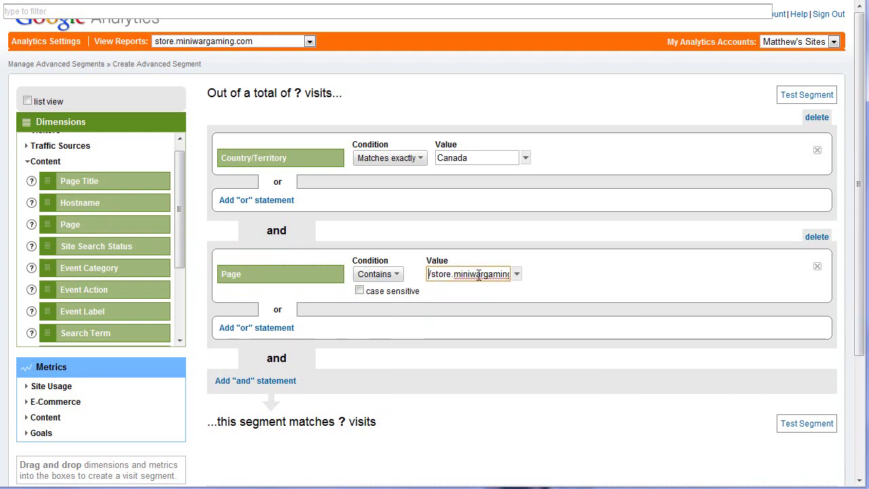
key(End)
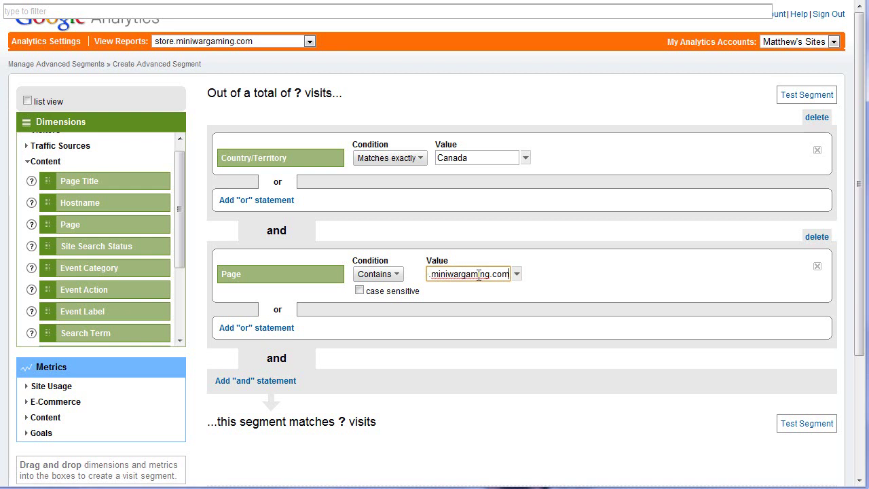
key(Home)
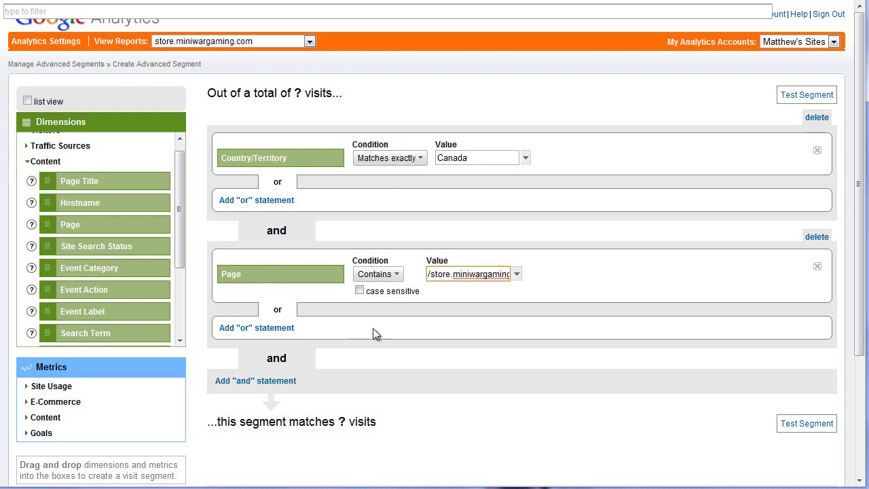
mouse_move(207, 93)
mouse_down()
mouse_move(344, 94)
mouse_move(206, 93)
mouse_up()
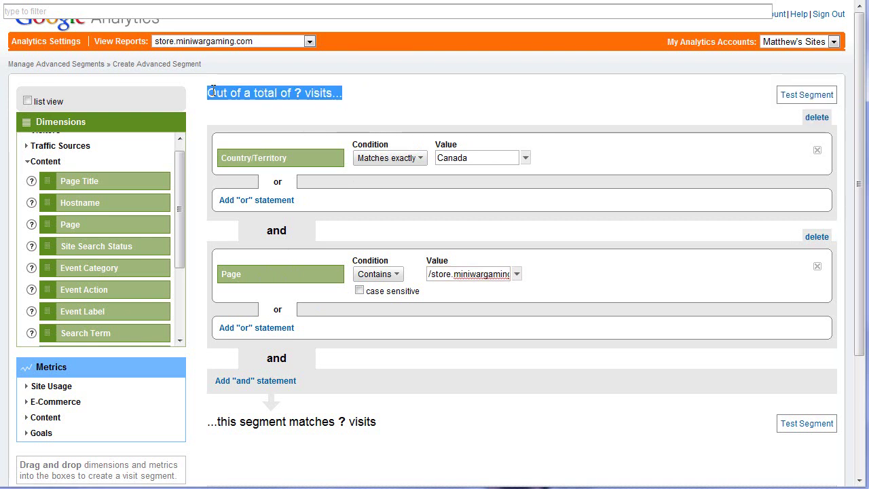
click(213, 91)
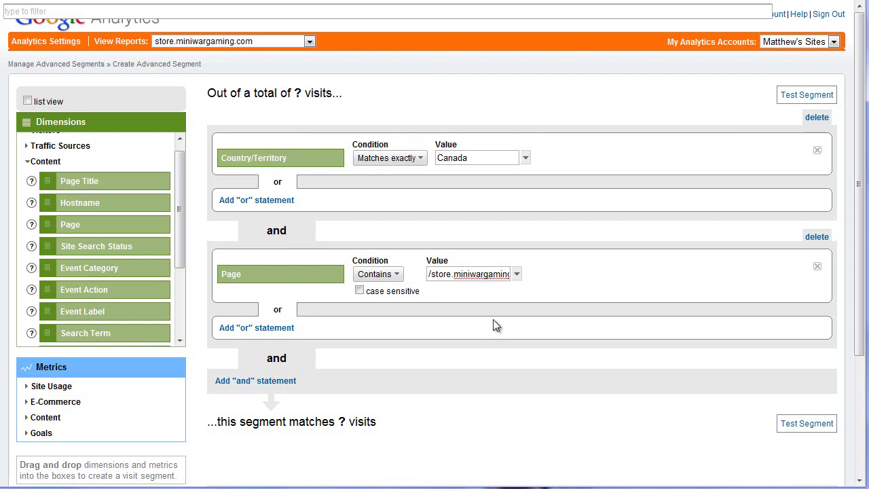
Enter 'CA Store Visits Only' in the segment's Name field.
scroll(493, 319, down, 3)
click(350, 337)
text(CA)
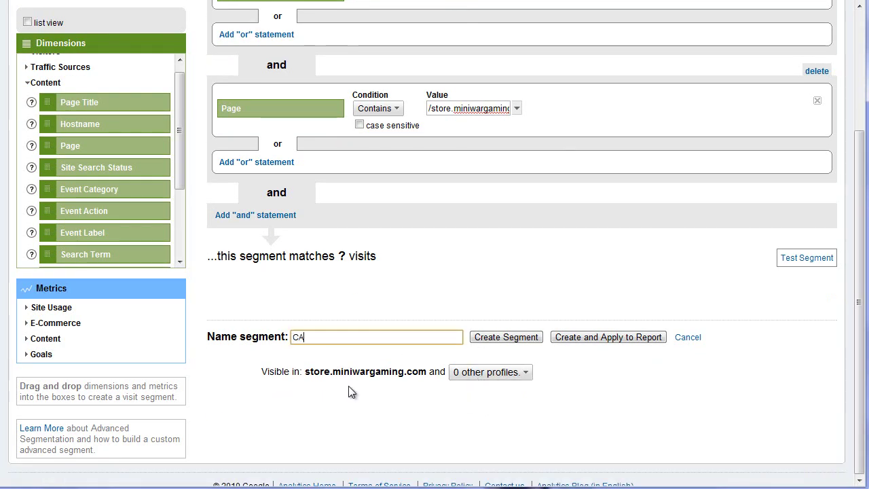
text( Store Visits)
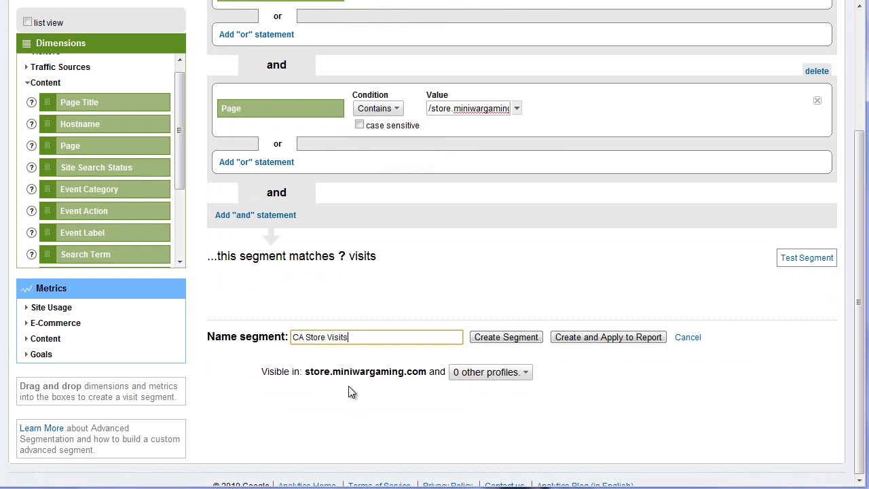
text( Only)
scroll(327, 304, up, 2)
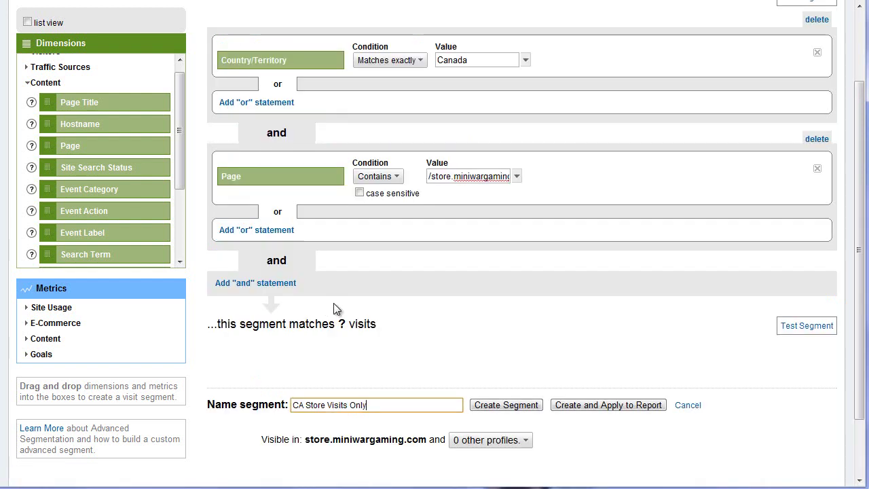
scroll(358, 323, up, 2)
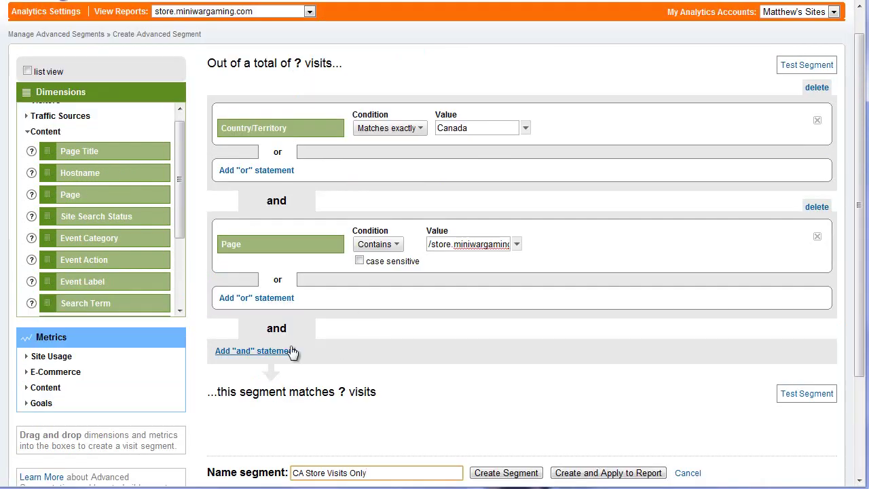
Add a third 'and' condition using the E-Commerce dimension Product SKU.
click(265, 351)
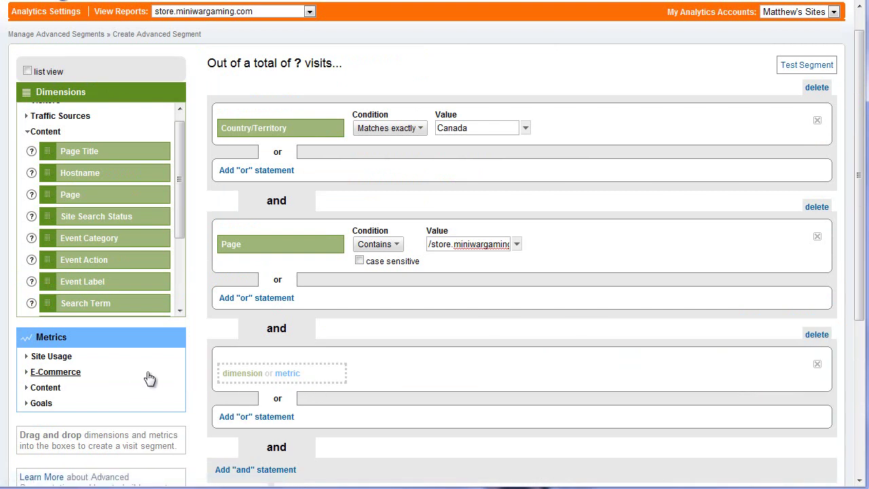
click(55, 372)
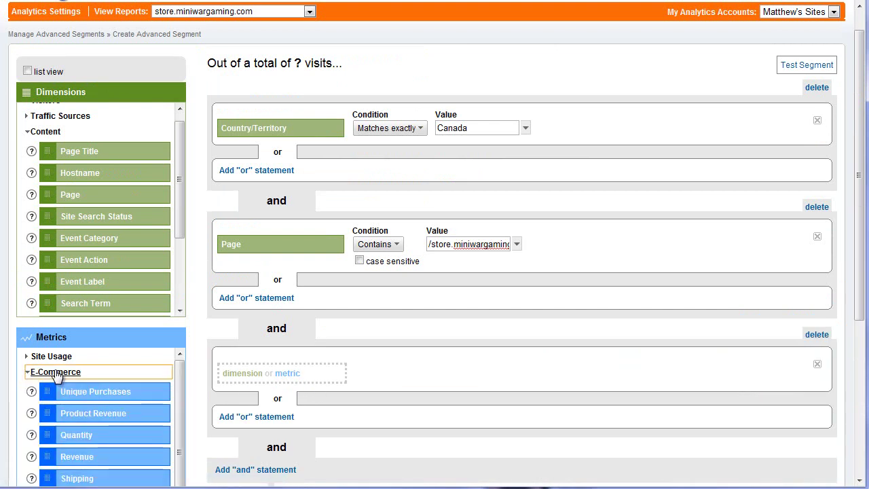
scroll(188, 361, down, 4)
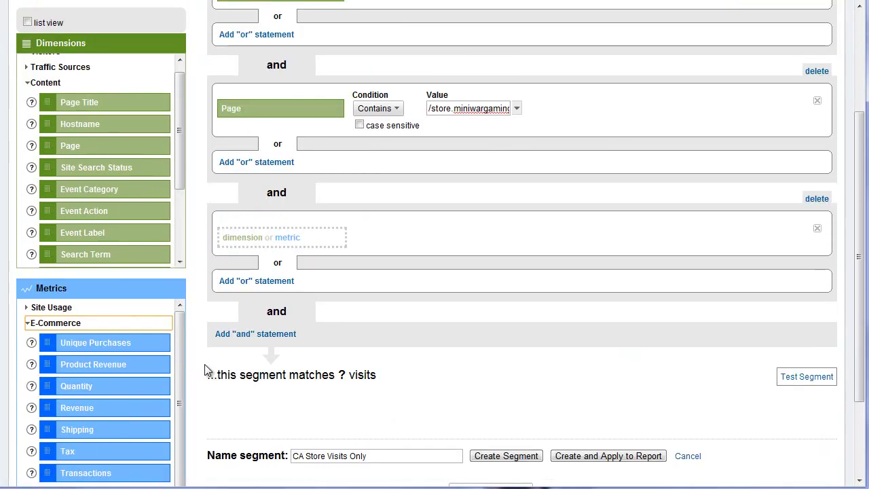
scroll(184, 353, down, 2)
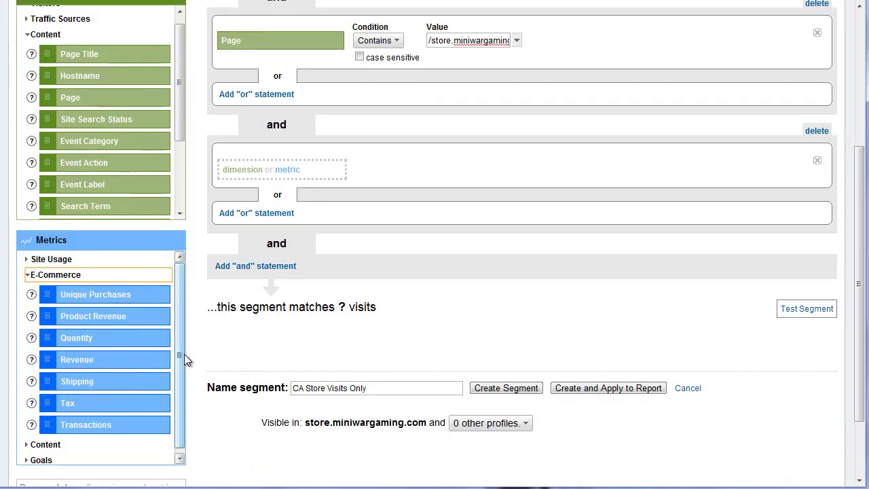
click(179, 355)
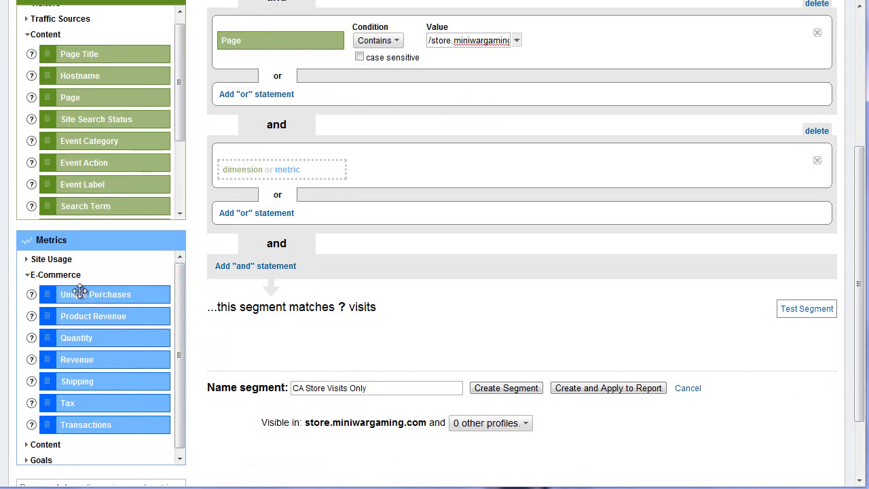
click(60, 35)
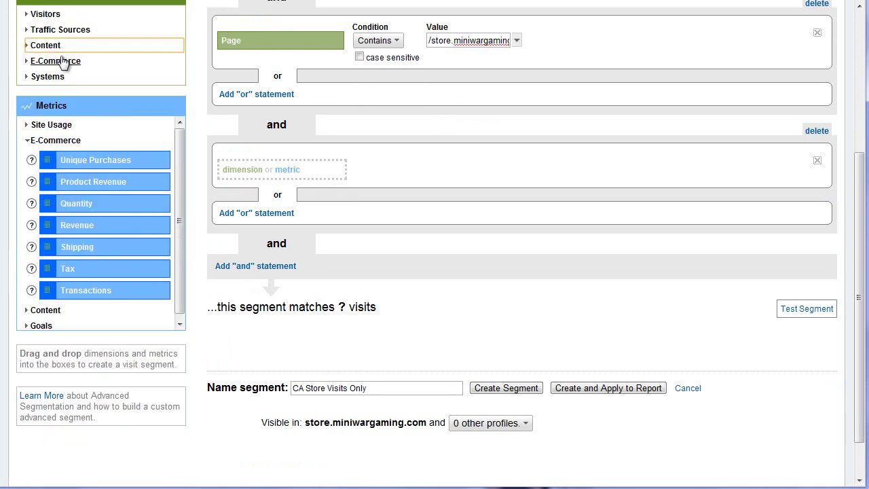
click(61, 62)
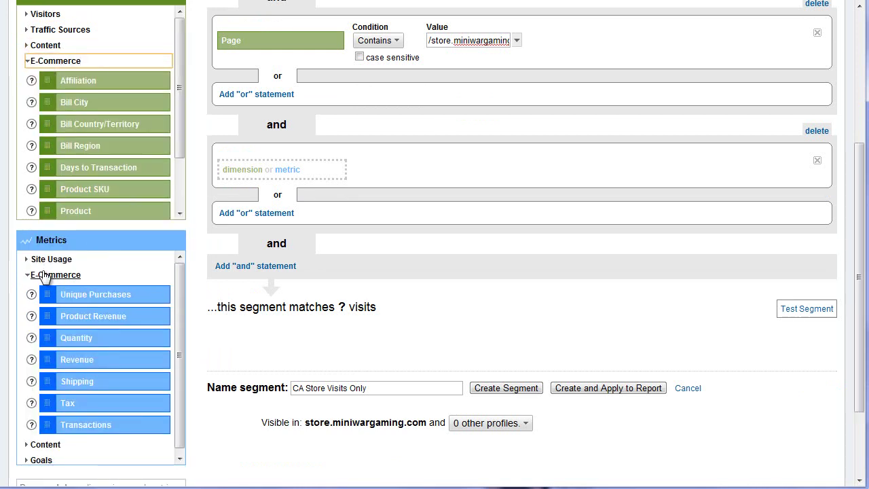
click(44, 275)
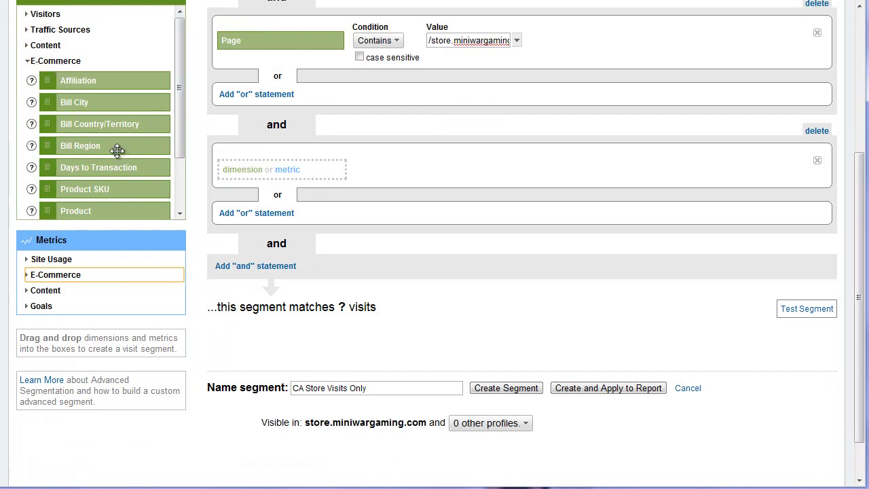
drag(77, 190, 271, 177)
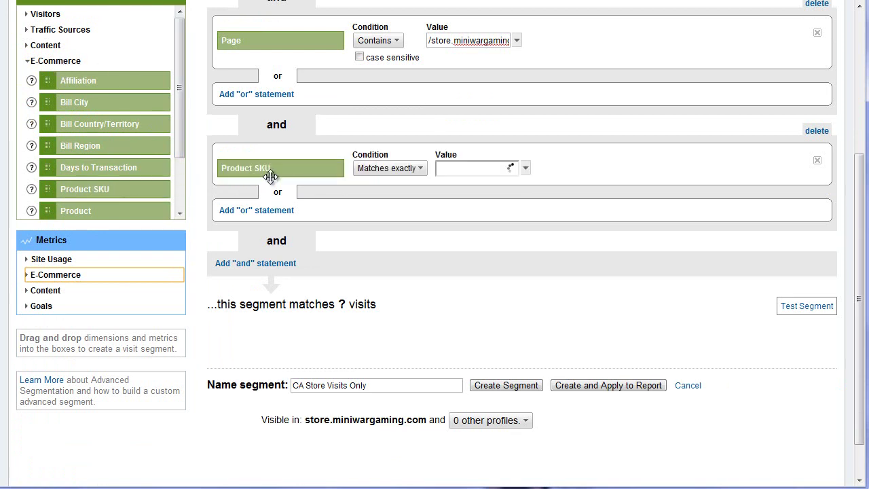
Set the Product SKU condition to Does not contain 'HowTo'.
click(419, 168)
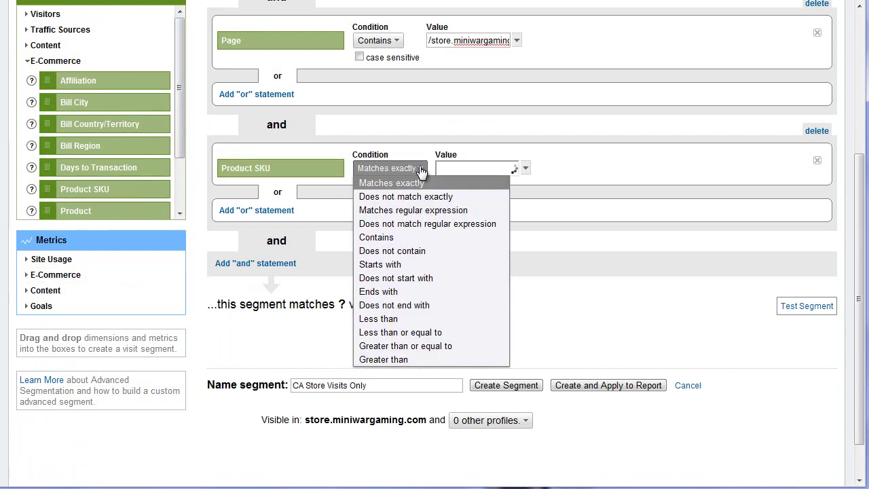
click(467, 171)
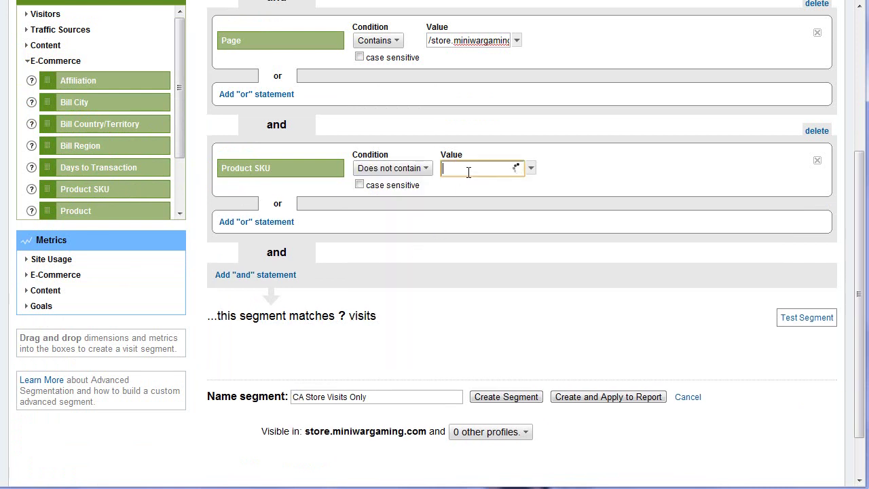
text(HowTo)
click(469, 150)
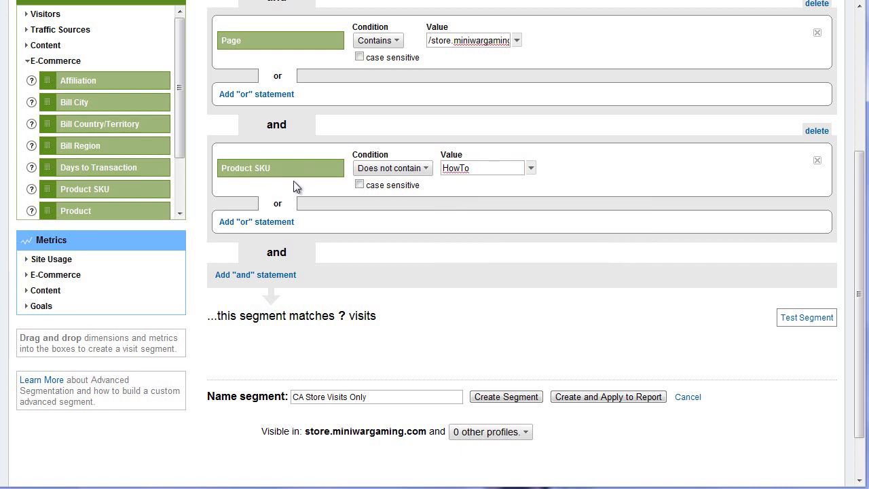
scroll(507, 226, up, 2)
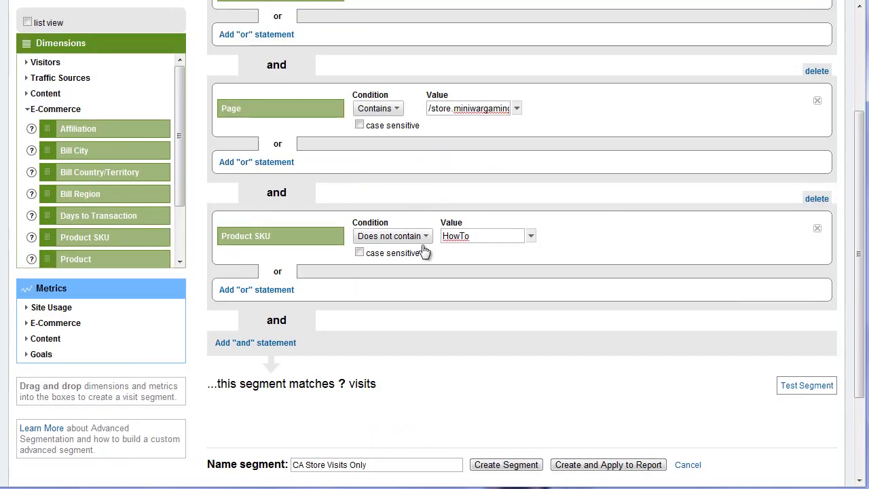
scroll(340, 299, down, 2)
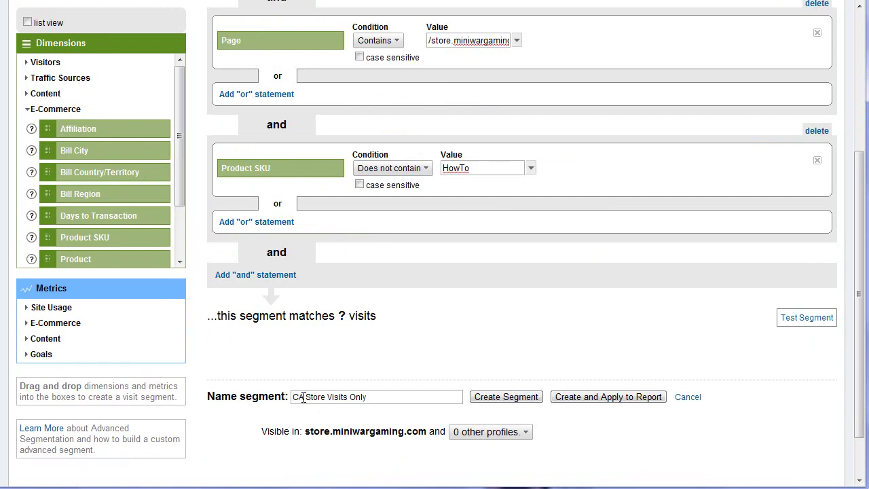
Insert 'Store Purchases' into the segment name to make 'CA Store Visits Store Purchases Only', then create and apply it.
click(350, 397)
text(Stor)
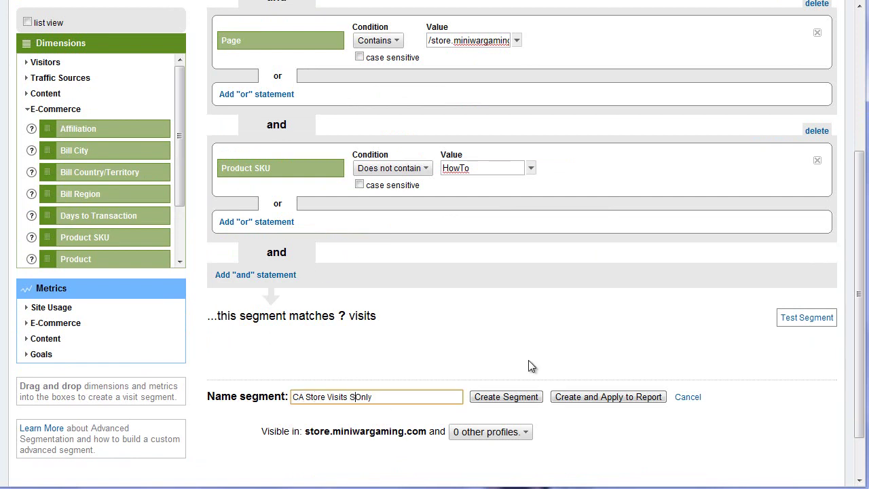
text(e Purchases)
click(595, 397)
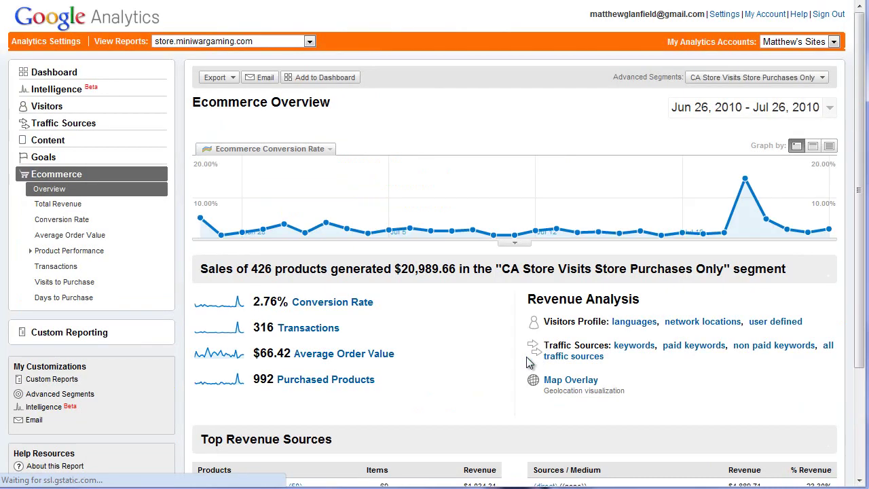
Review the segmented Ecommerce Overview figures, highlighting the 2.76% conversion rate.
drag(252, 301, 289, 301)
click(350, 329)
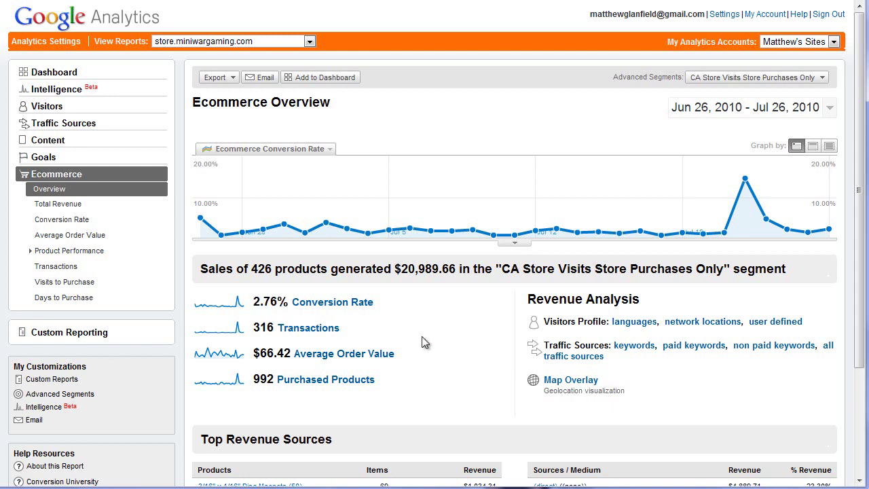